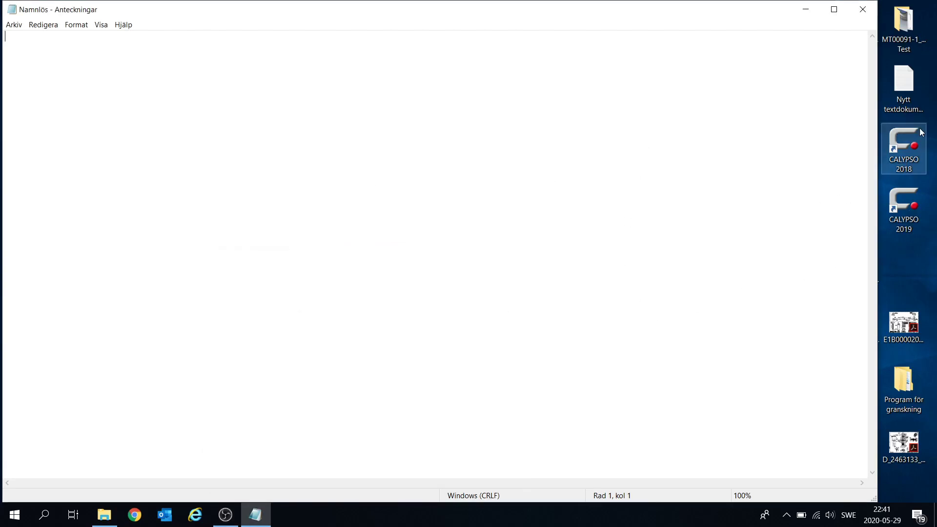
# - Start CALYPSO 2018 from its desktop icon and accept the Master login profile
pyautogui.doubleClick(906, 146)
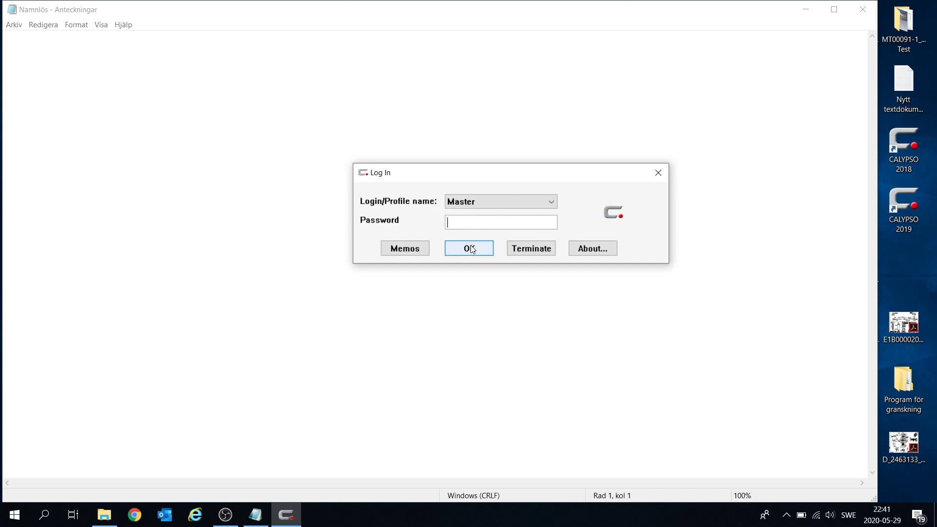
pyautogui.click(470, 248)
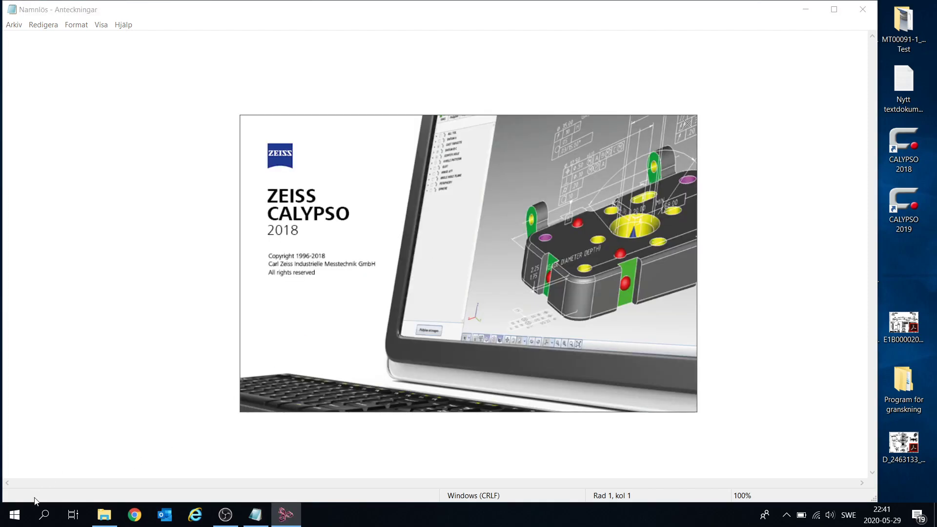
# - Open a Command Prompt console via Windows search for cmd and move it aside
pyautogui.click(49, 508)
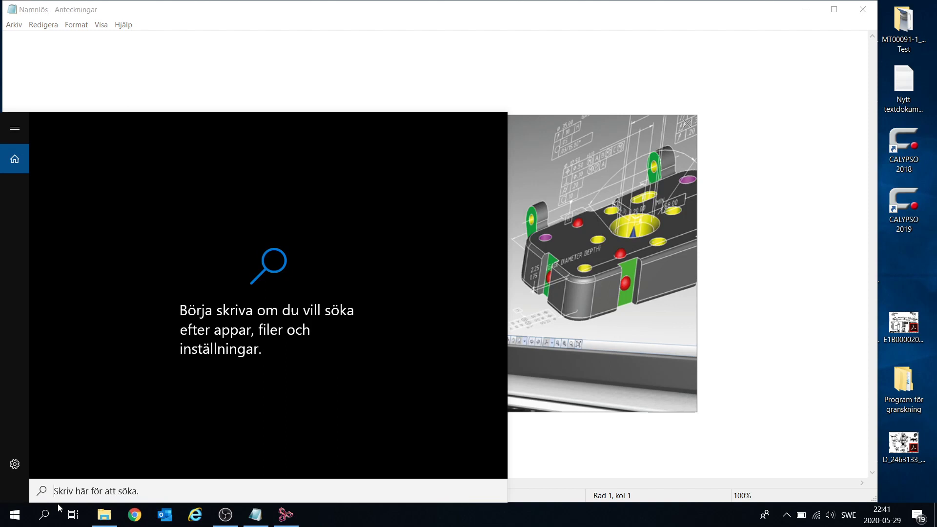
pyautogui.write('cmd')
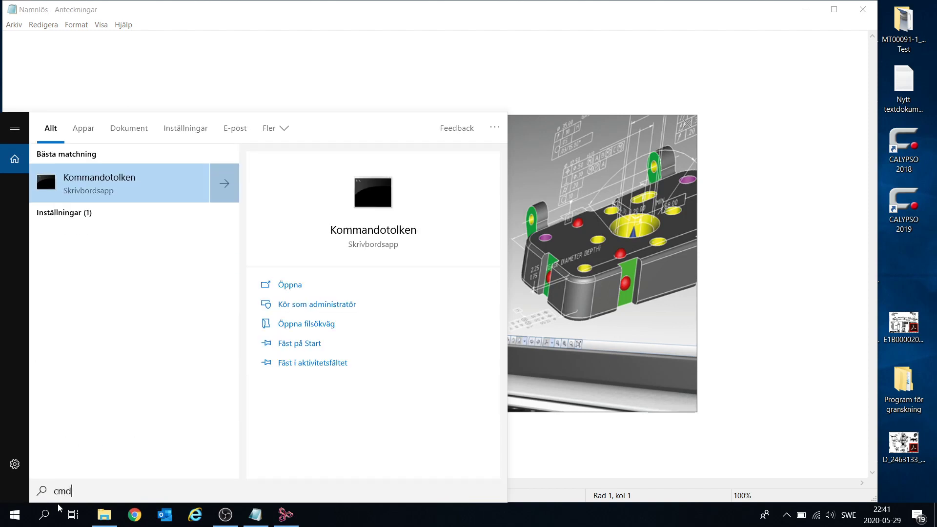
pyautogui.press('Return')
pyautogui.click(236, 61)
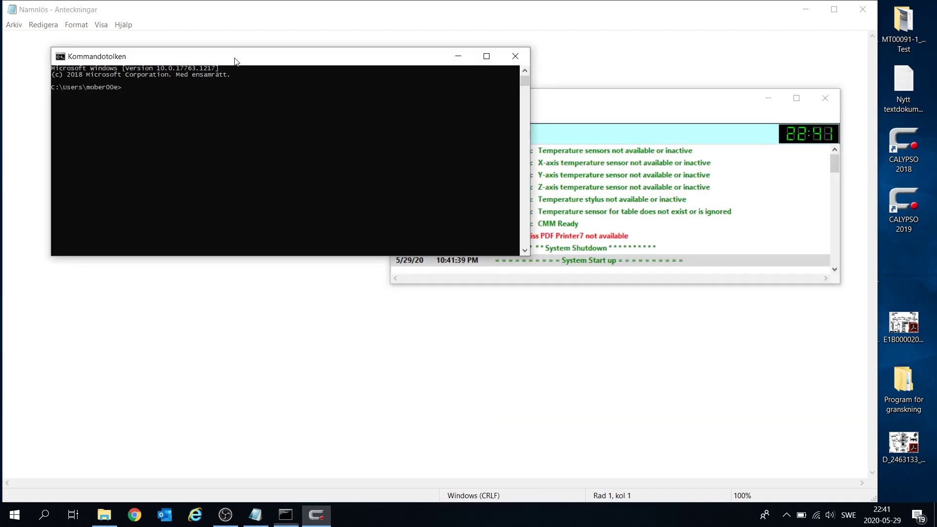
pyautogui.moveTo(236, 61); pyautogui.dragTo(486, 136)
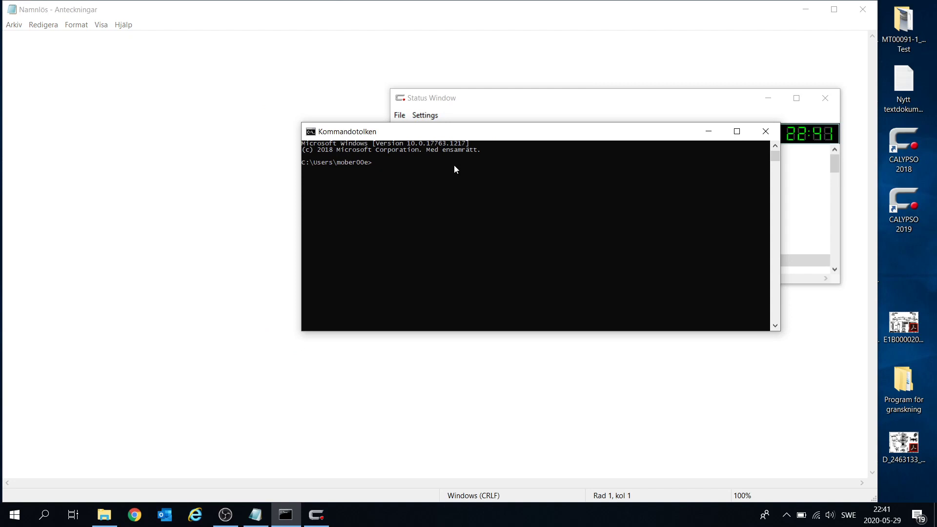
# - Enter call "c:/temp/bifrost.exe" "c:\temp\demoplan" "123" in the console without running it
pyautogui.write('call "')
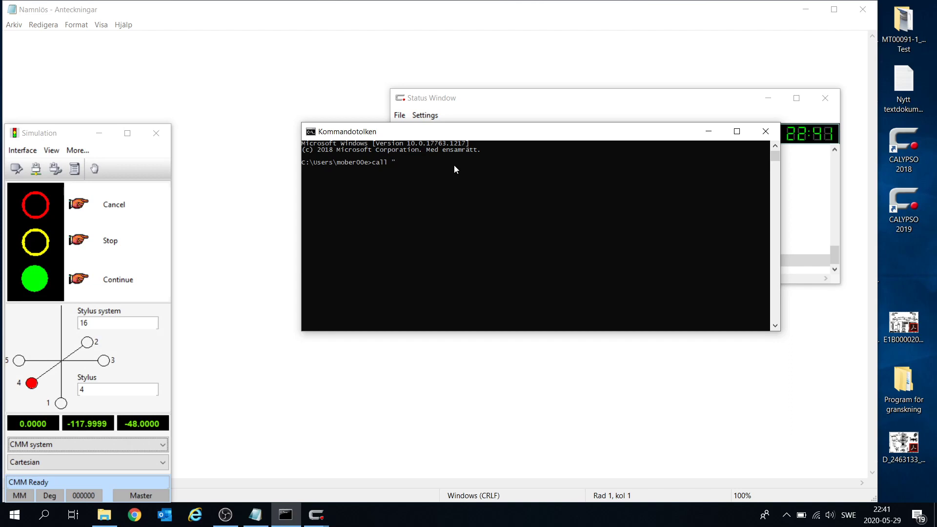
pyautogui.write('c:/')
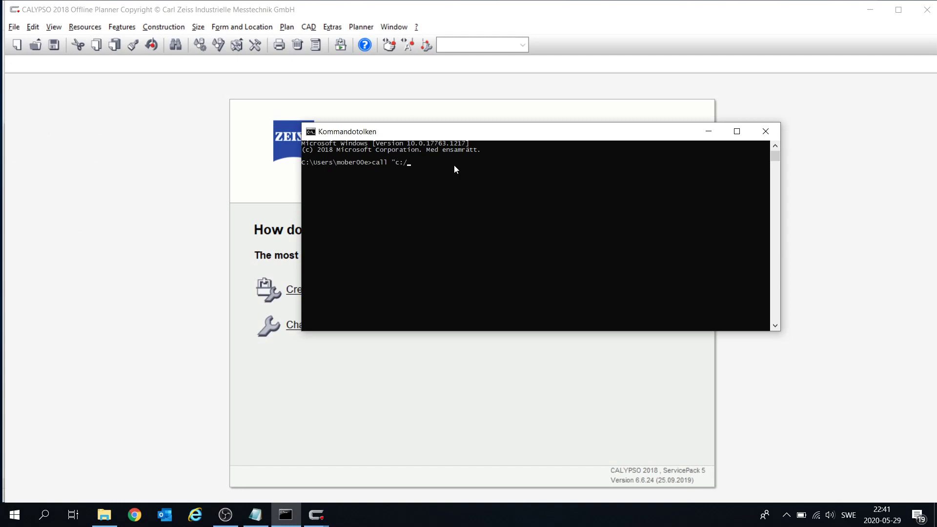
pyautogui.write('temp/bifrost.exe"')
pyautogui.write('"')
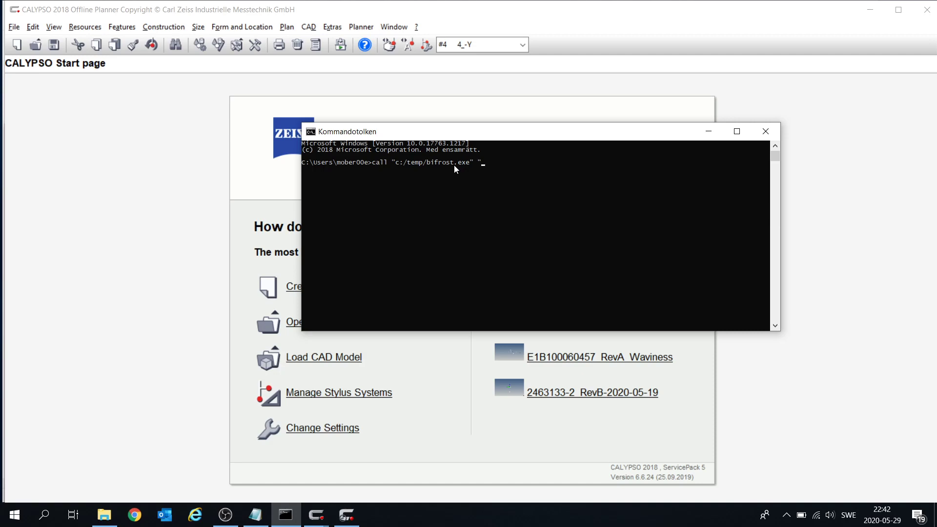
pyautogui.write('\\temp\\demoplan" "123"')
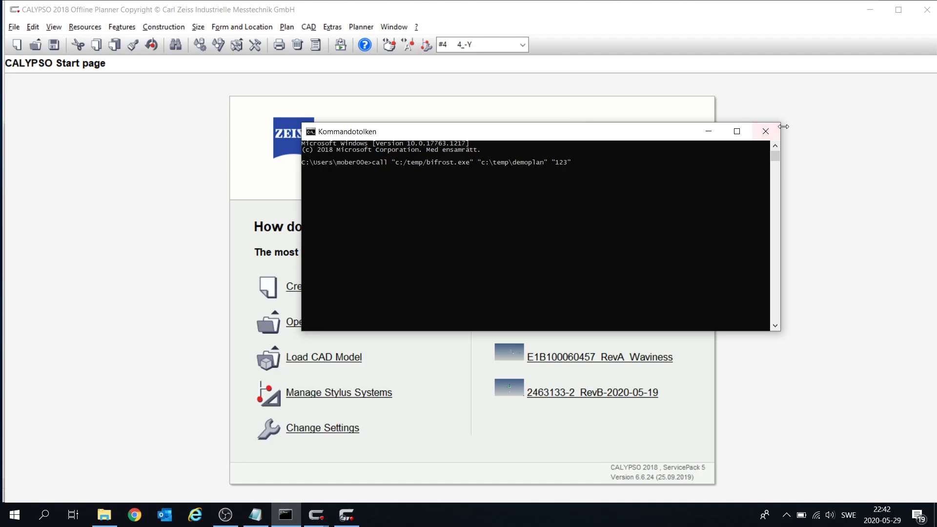
# - Minimize the console, then review and confirm the licence table in Extras > Settings > Miscellaneous
pyautogui.click(699, 137)
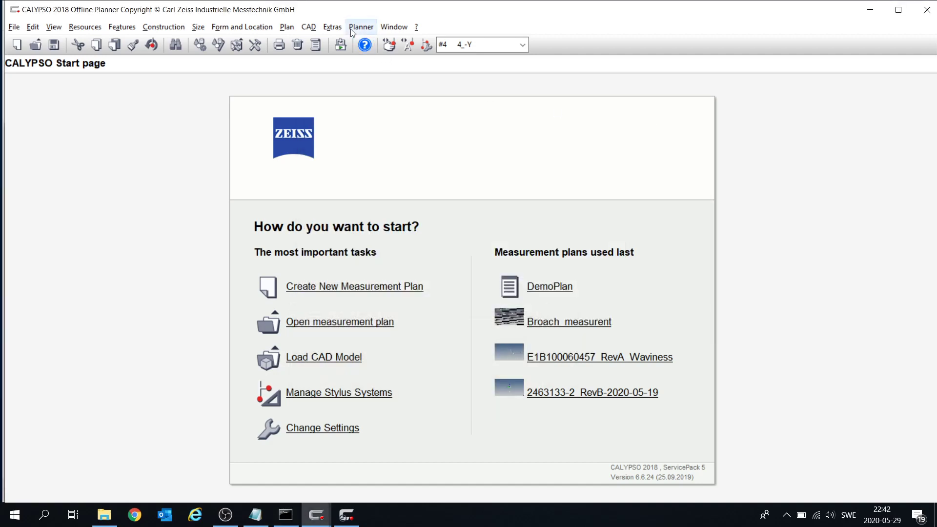
pyautogui.click(325, 28)
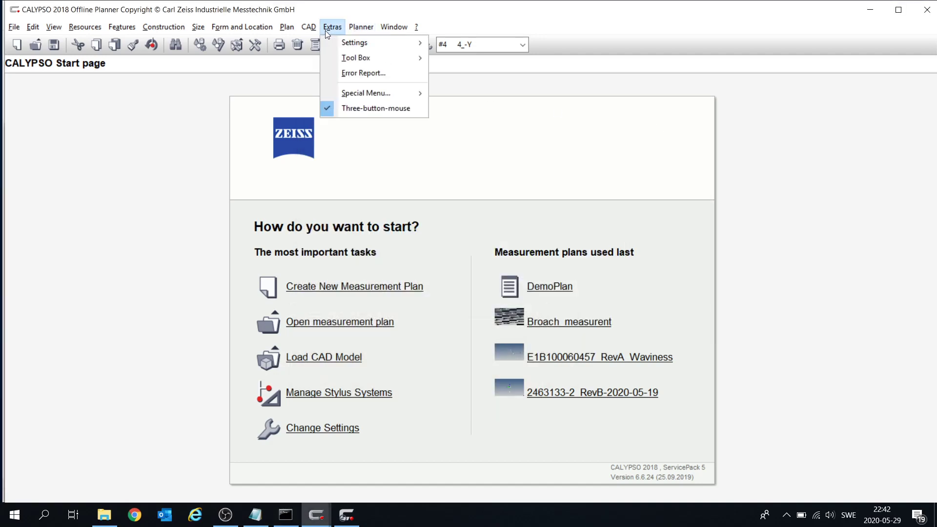
pyautogui.moveTo(354, 43)
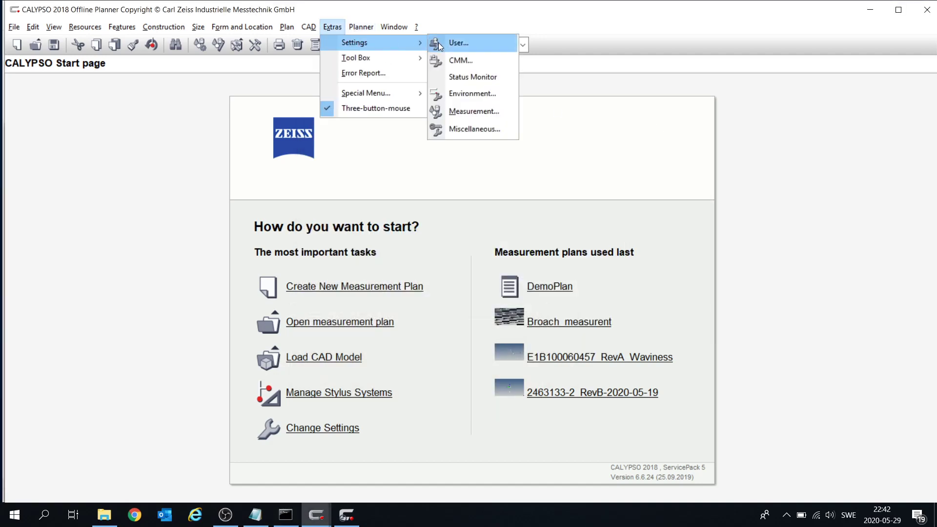
pyautogui.click(474, 128)
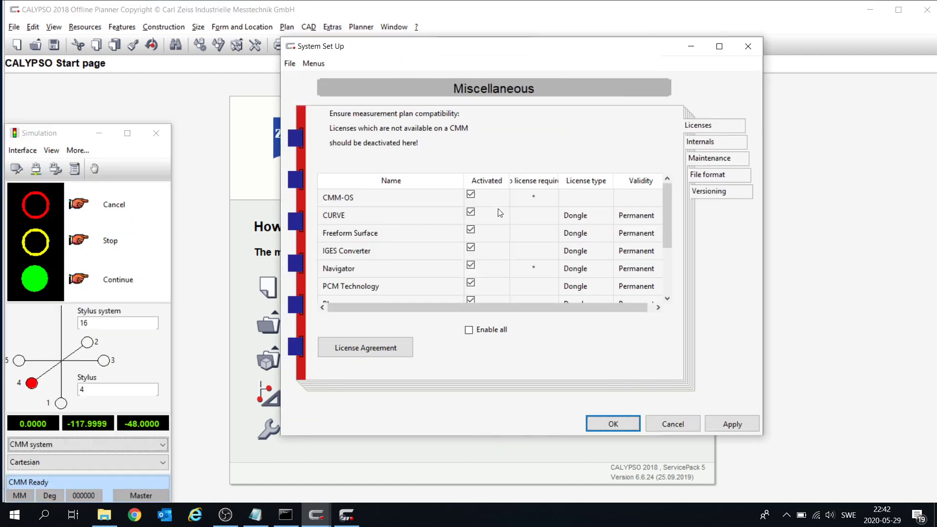
pyautogui.scroll(-2, 471, 297)
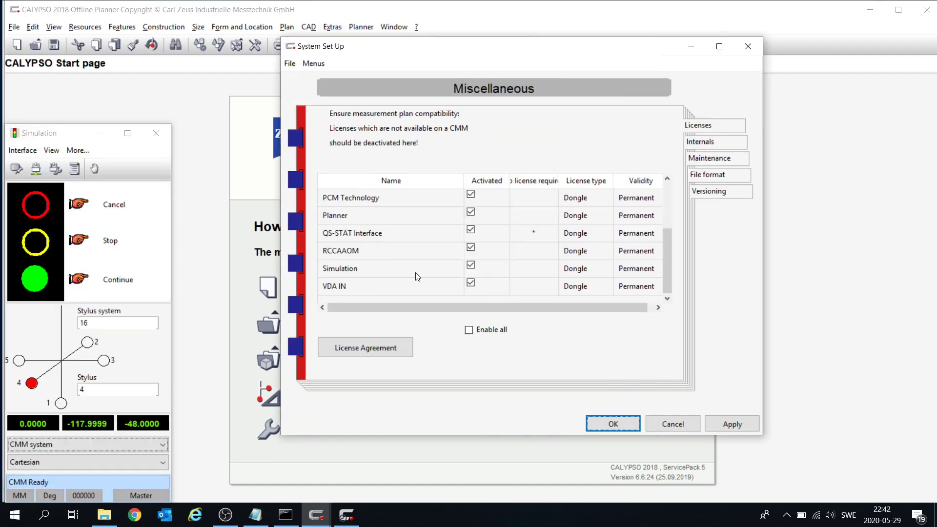
pyautogui.scroll(2, 383, 250)
pyautogui.scroll(-2, 382, 250)
pyautogui.scroll(2, 383, 250)
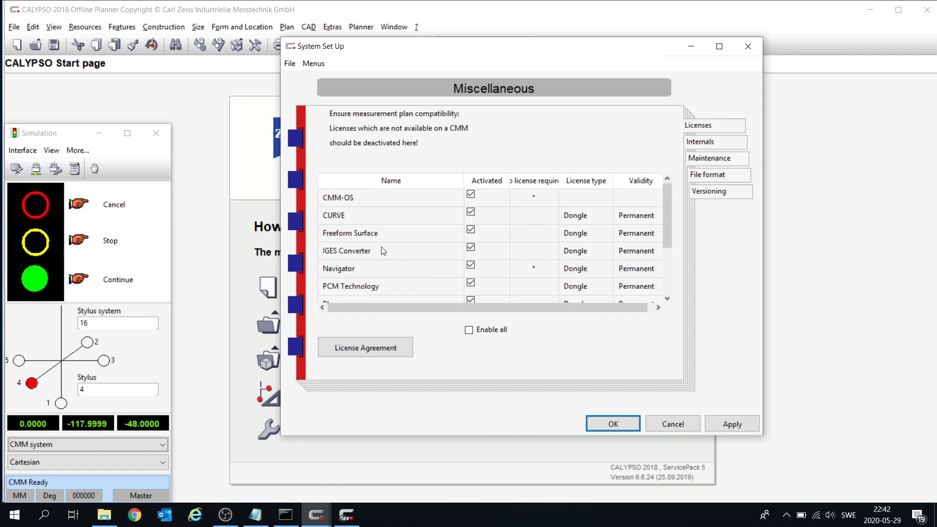
pyautogui.click(599, 416)
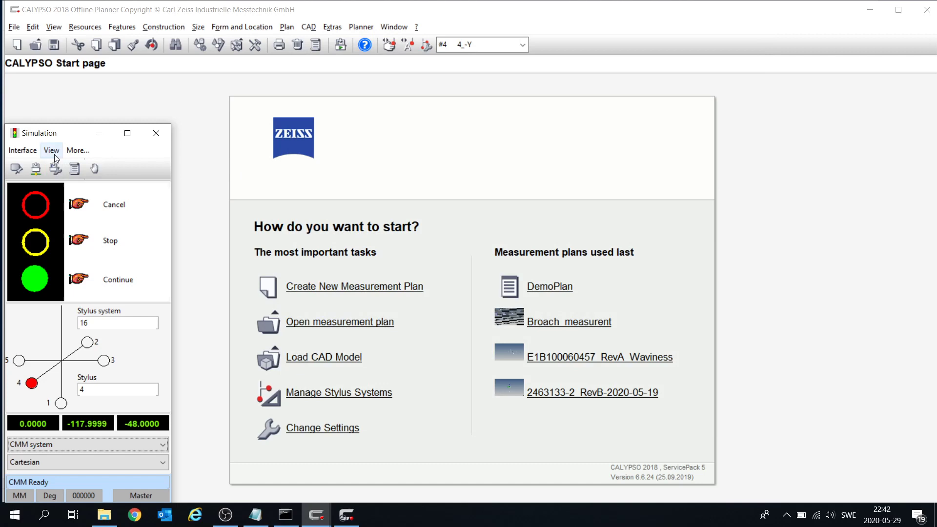
# - Start the CMM-OS server from the Simulation Taskbar, then close the Taskbar
pyautogui.click(78, 151)
pyautogui.click(93, 164)
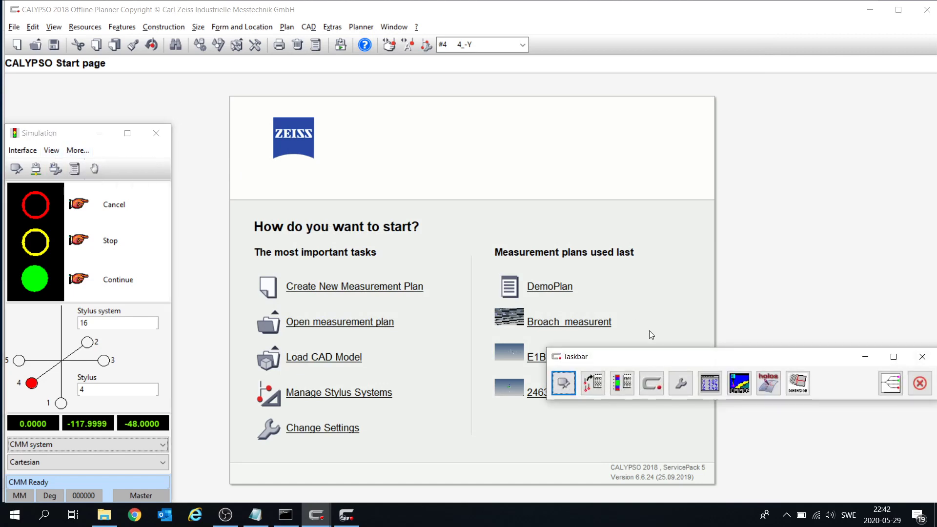
pyautogui.click(739, 383)
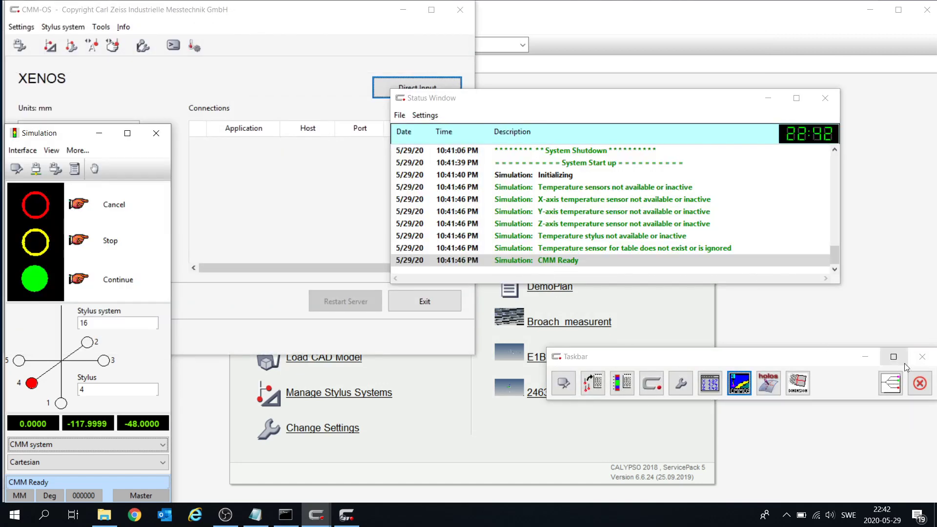
pyautogui.click(923, 357)
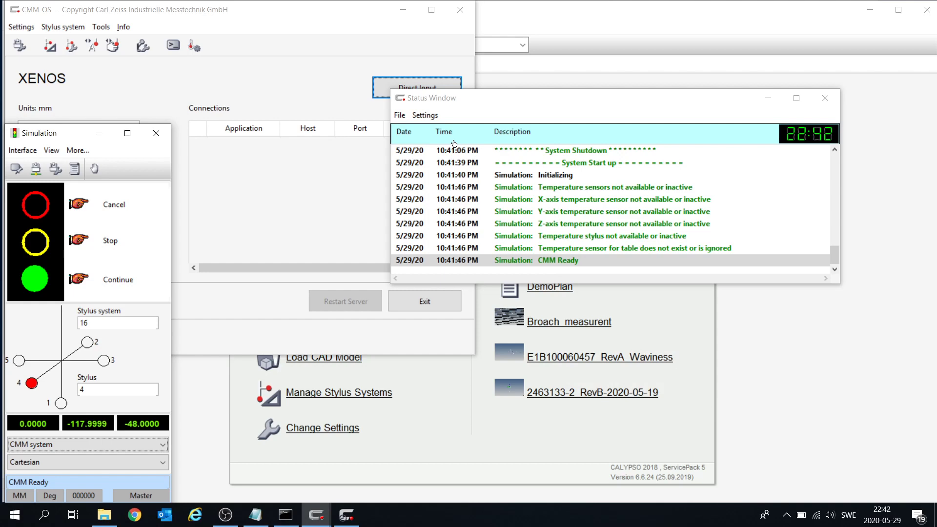
# - Move the CMM-OS XENOS window aside, close the Status Window, and restore the console
pyautogui.click(261, 13)
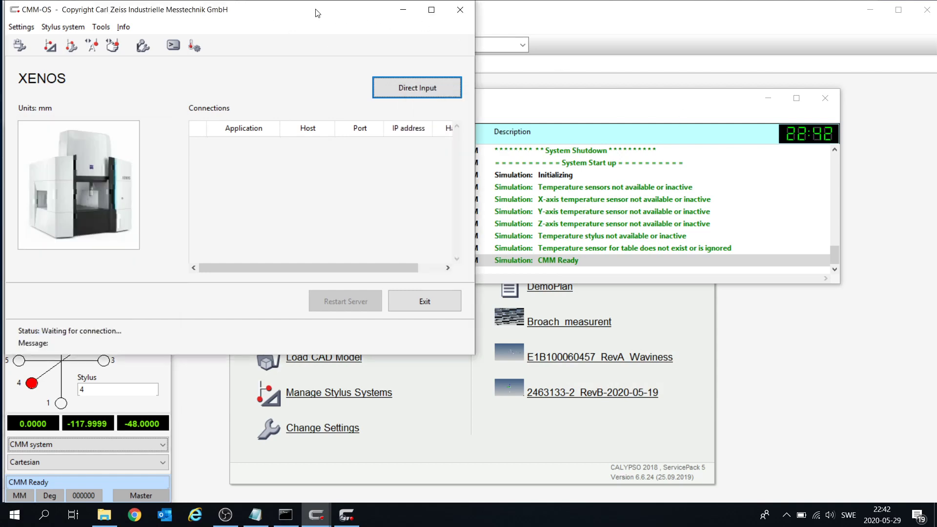
pyautogui.moveTo(320, 13); pyautogui.dragTo(97, 12)
pyautogui.click(799, 97)
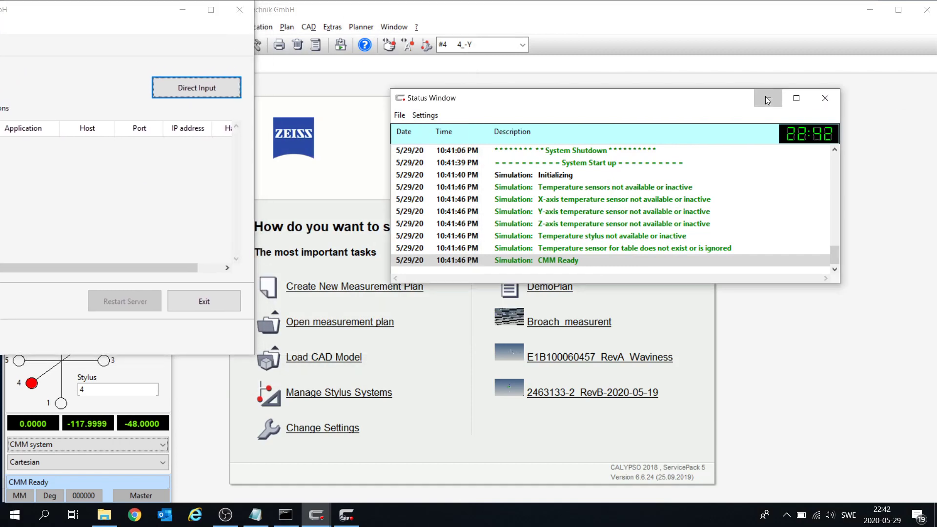
pyautogui.click(287, 518)
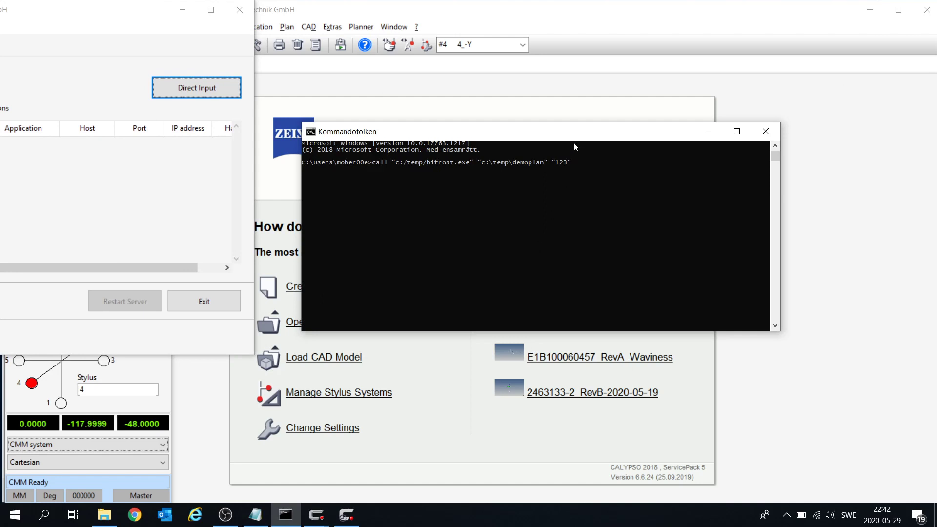
# - Run the bifrost command on DemoPlan, review the in-tolerance printout, and close it
pyautogui.moveTo(584, 136); pyautogui.dragTo(714, 284)
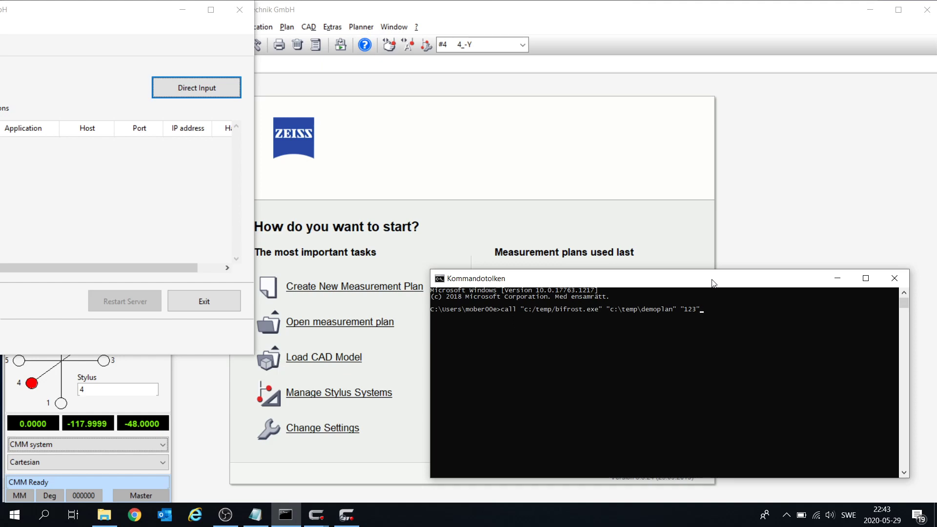
pyautogui.press('Return')
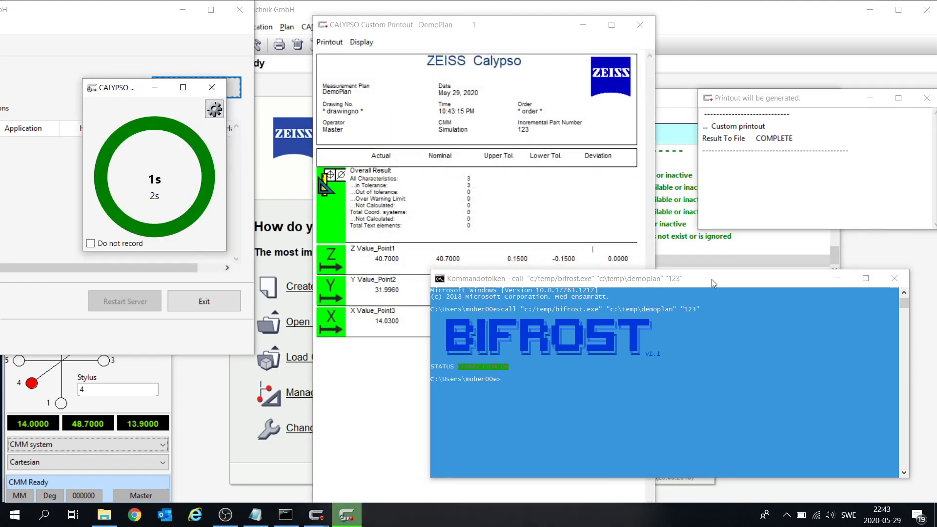
pyautogui.click(568, 144)
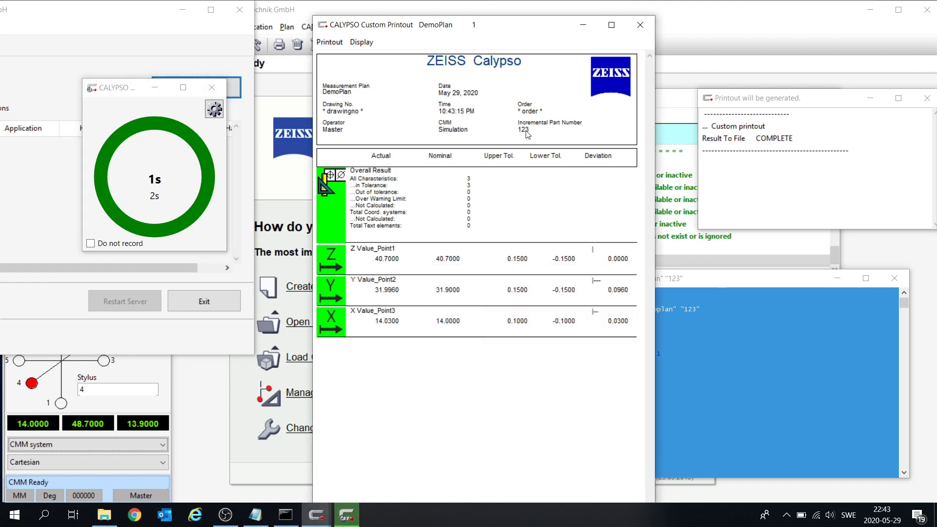
pyautogui.click(640, 25)
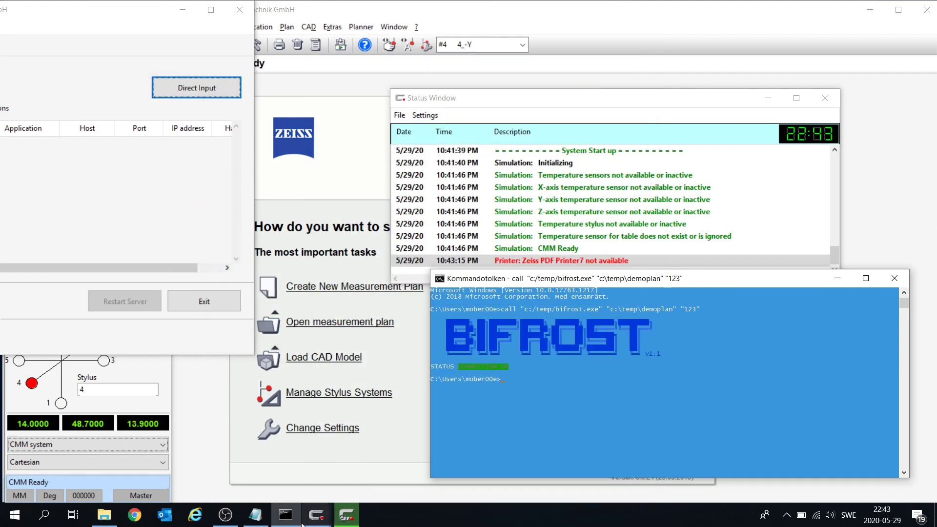
# - Return to the CALYPSO start page showing DemoPlan among recent plans
pyautogui.click(228, 517)
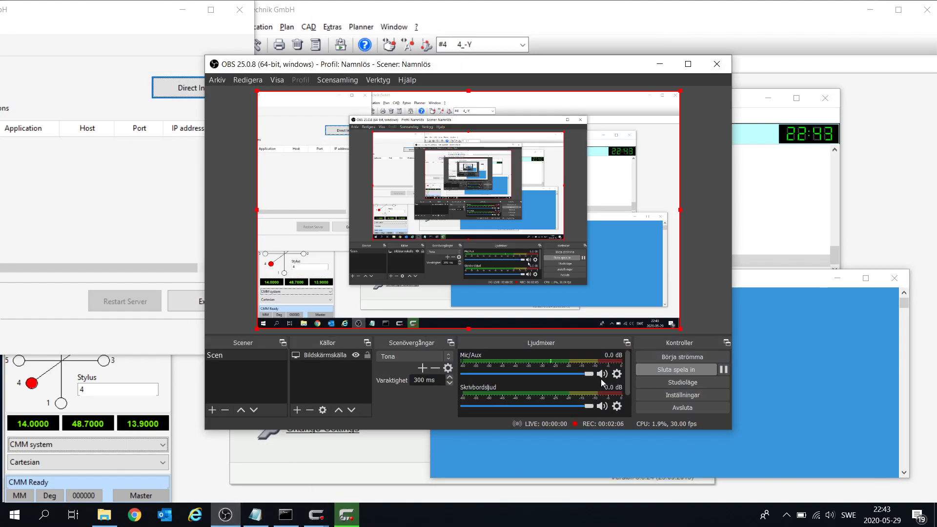
pyautogui.click(723, 369)
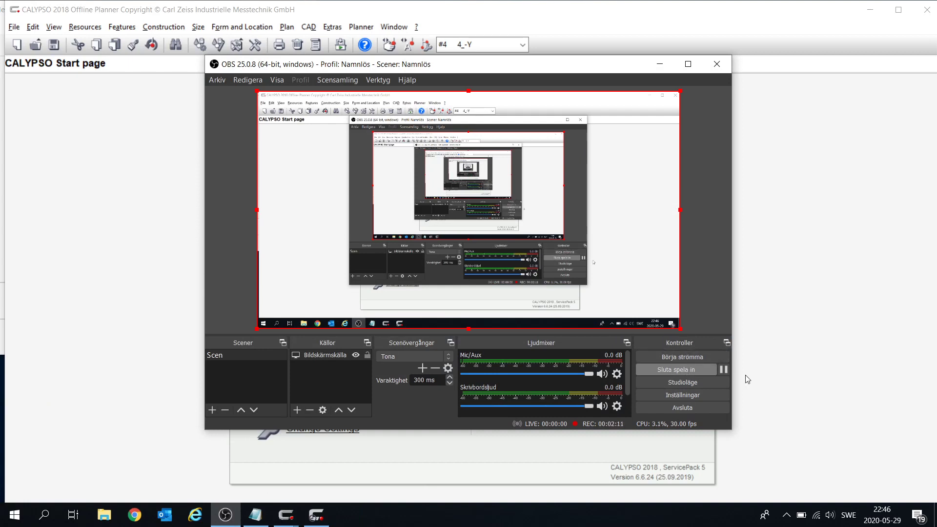
pyautogui.click(724, 370)
# - Open DemoPlan from the Measurement plans used last list on the start page
pyautogui.click(659, 64)
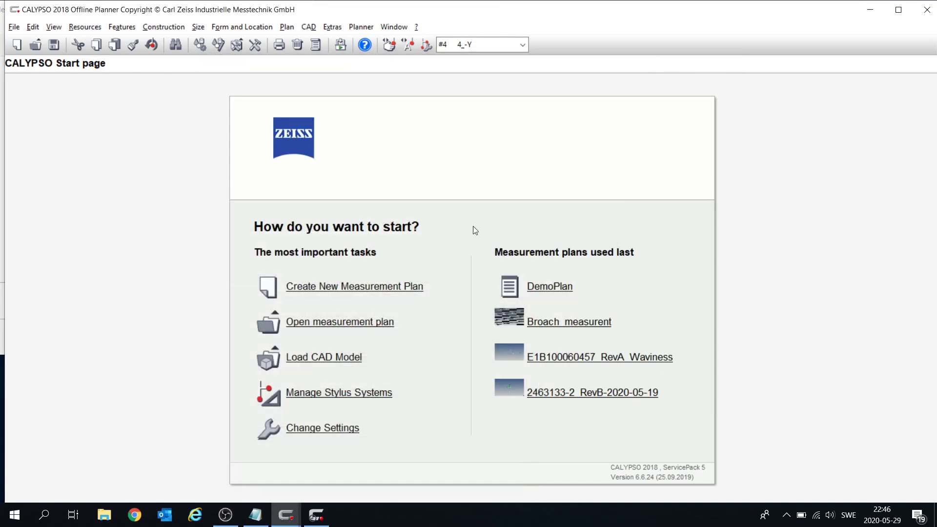
pyautogui.click(44, 515)
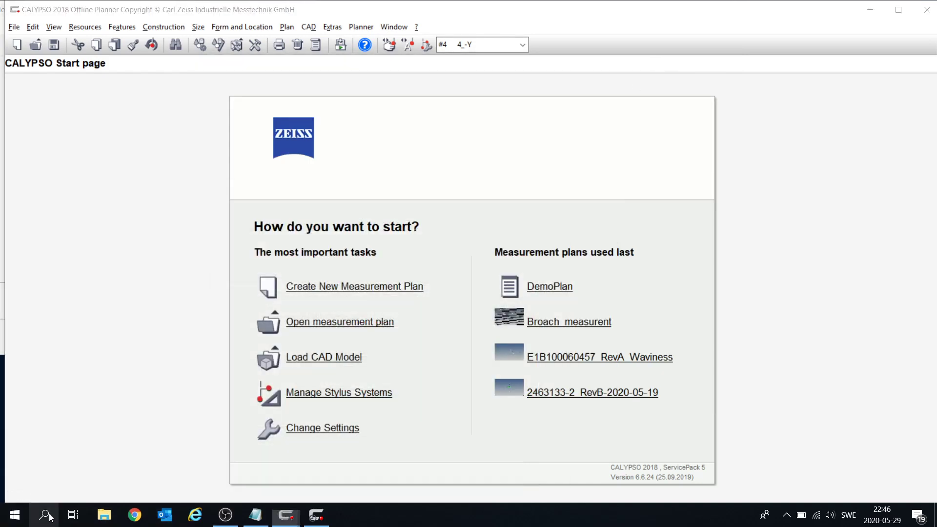
pyautogui.click(843, 232)
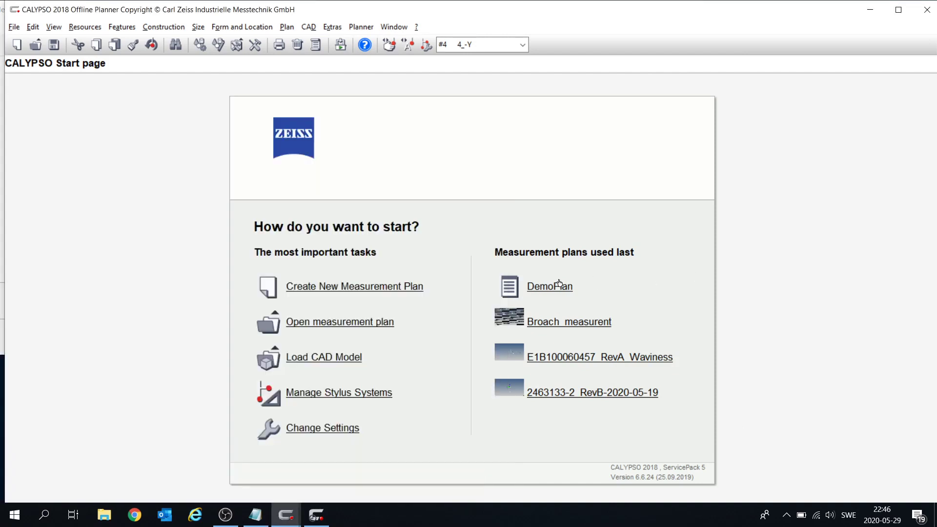
pyautogui.click(536, 292)
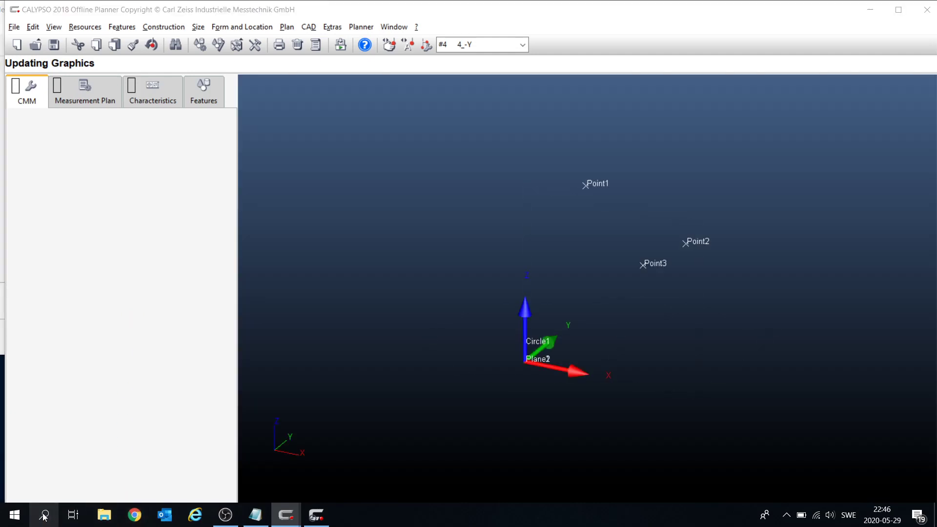
# - Open a new Command Prompt via search, close the Display window, and centre the console
pyautogui.click(44, 512)
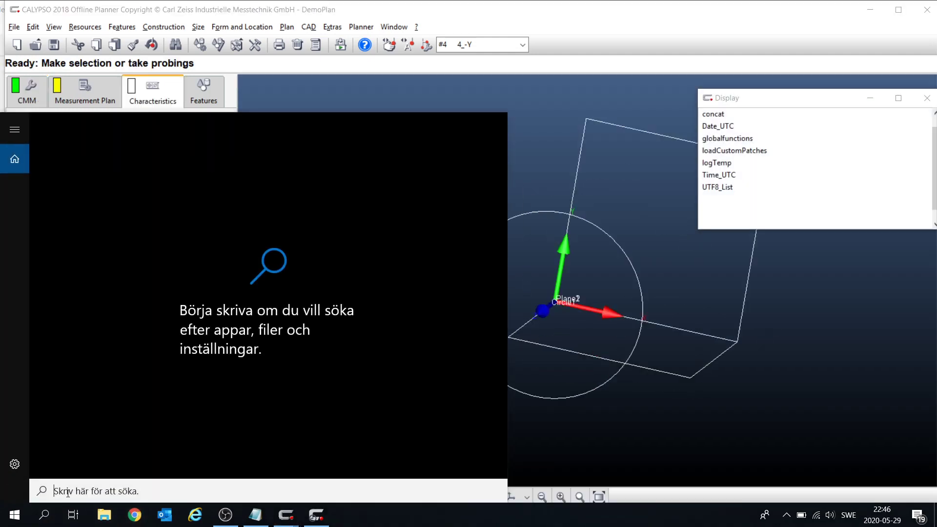
pyautogui.write("cmd'")
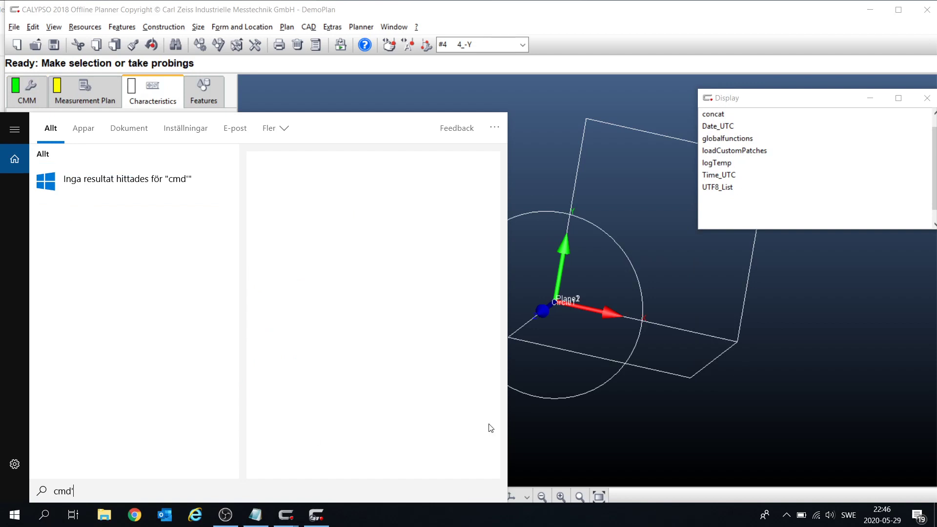
pyautogui.press('BackSpace')
pyautogui.press('Return')
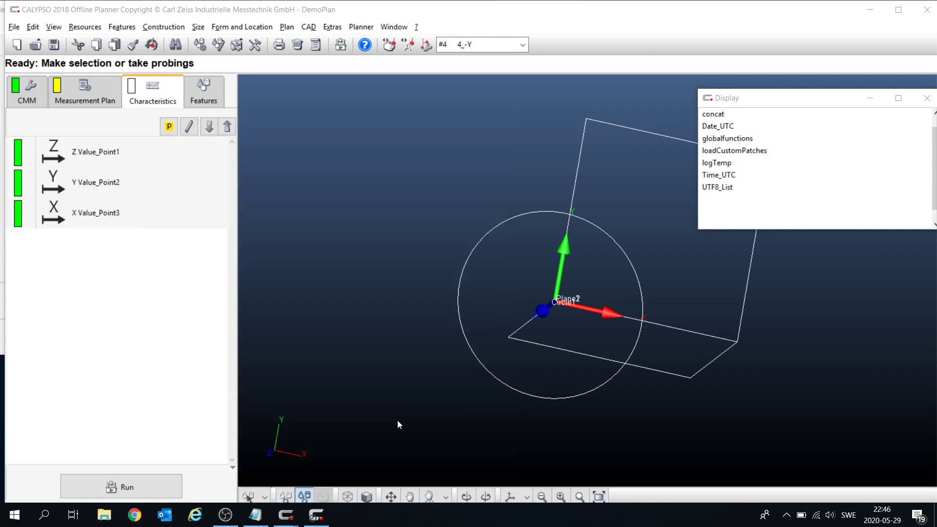
pyautogui.click(927, 97)
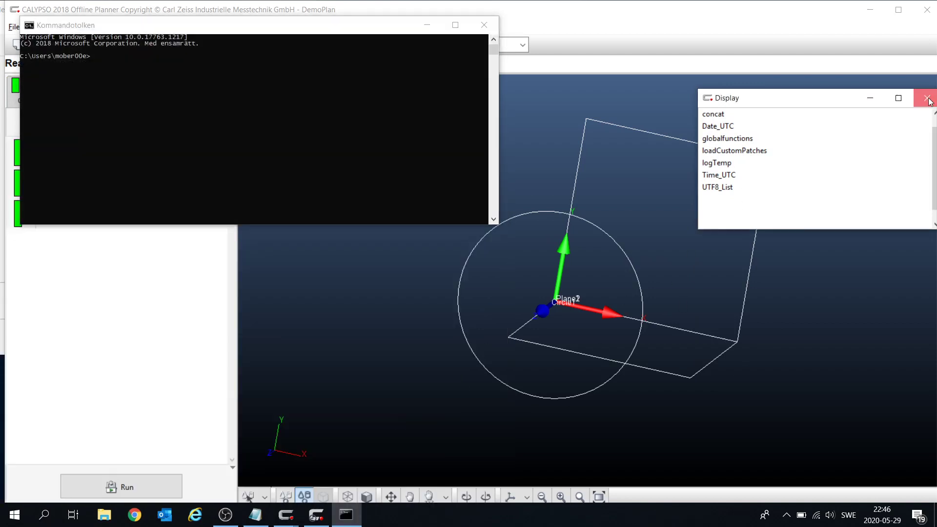
pyautogui.moveTo(219, 27); pyautogui.dragTo(441, 127)
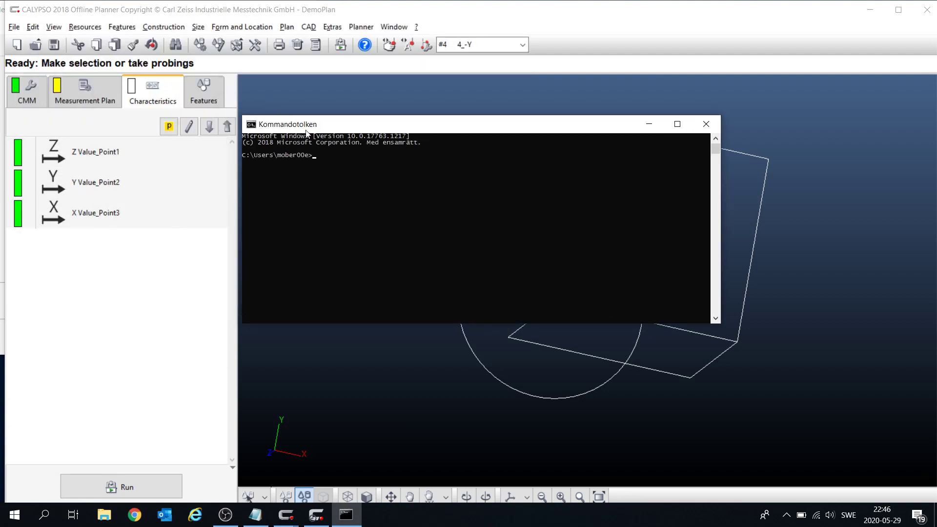
pyautogui.moveTo(337, 127); pyautogui.dragTo(386, 135)
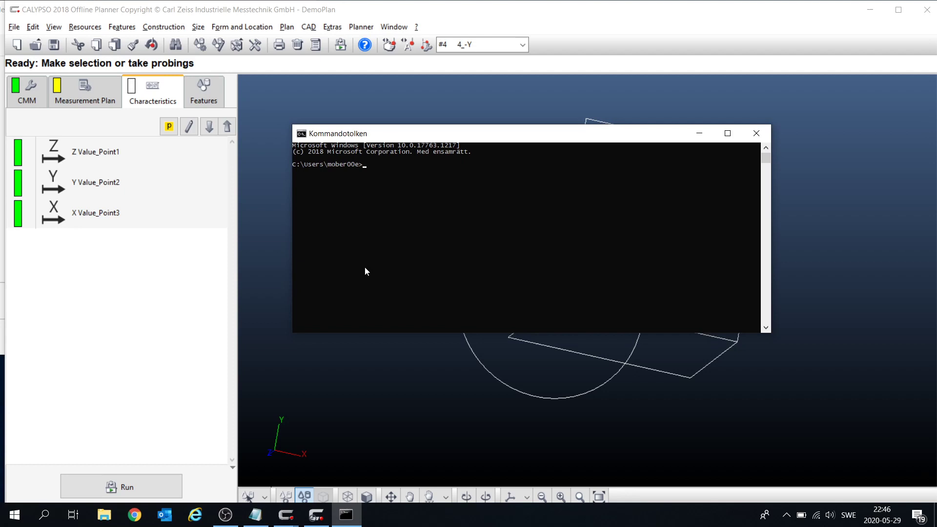
# - Enter the command start c:/temp/bifrost.exe in the console
pyautogui.write('start c:(')
pyautogui.press('BackSpace')
pyautogui.write('/temp/bifrost.exe')
# - Launch Bifrost v1.1, close the old console, minimize CMM-OS connections, and position Bifrost beside DemoPlan
pyautogui.press('Return')
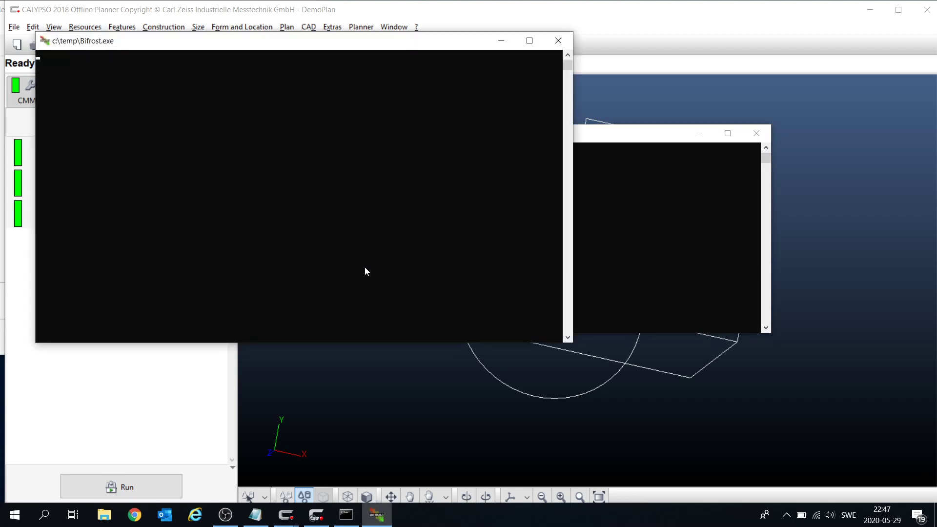
pyautogui.click(756, 133)
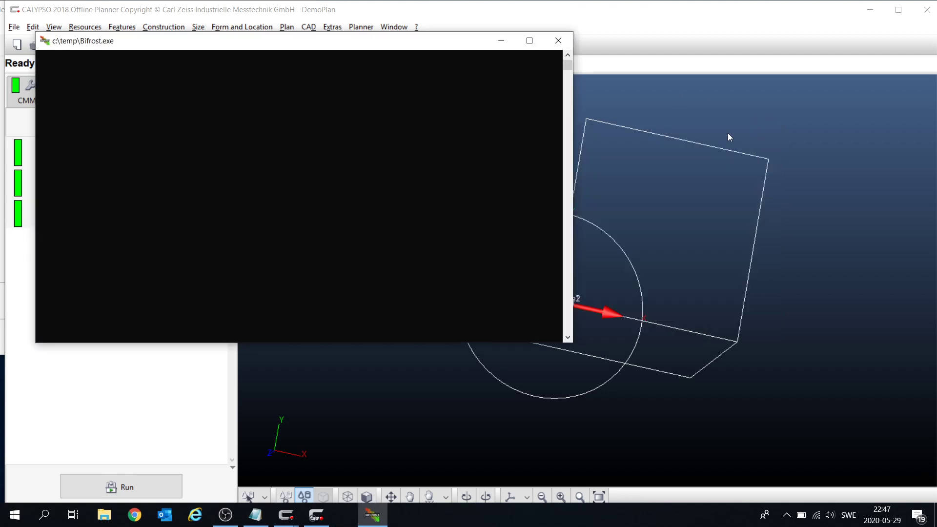
pyautogui.moveTo(380, 45); pyautogui.dragTo(629, 98)
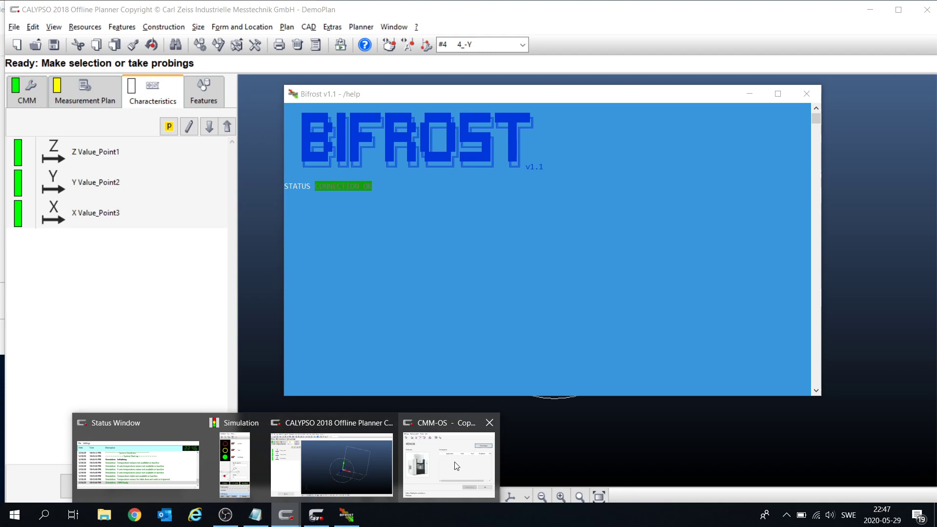
pyautogui.click(451, 461)
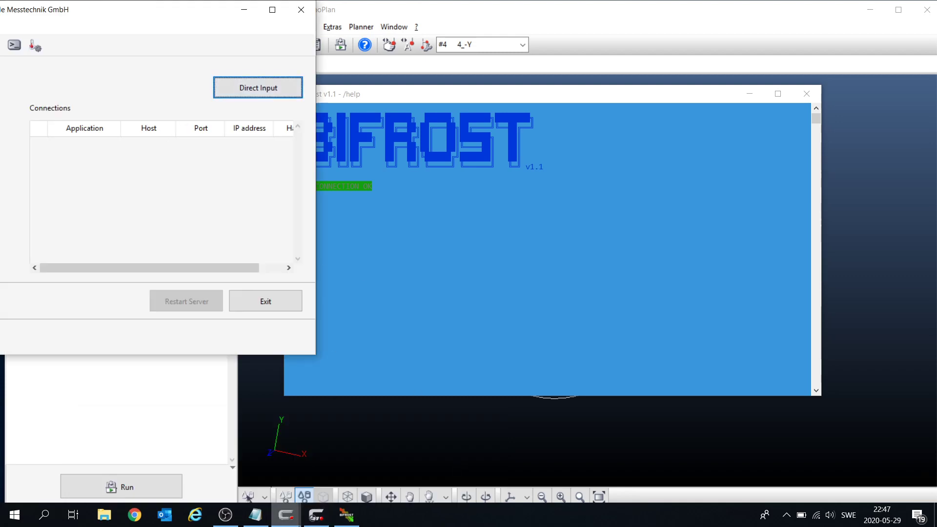
pyautogui.click(244, 10)
pyautogui.moveTo(416, 97); pyautogui.dragTo(397, 69)
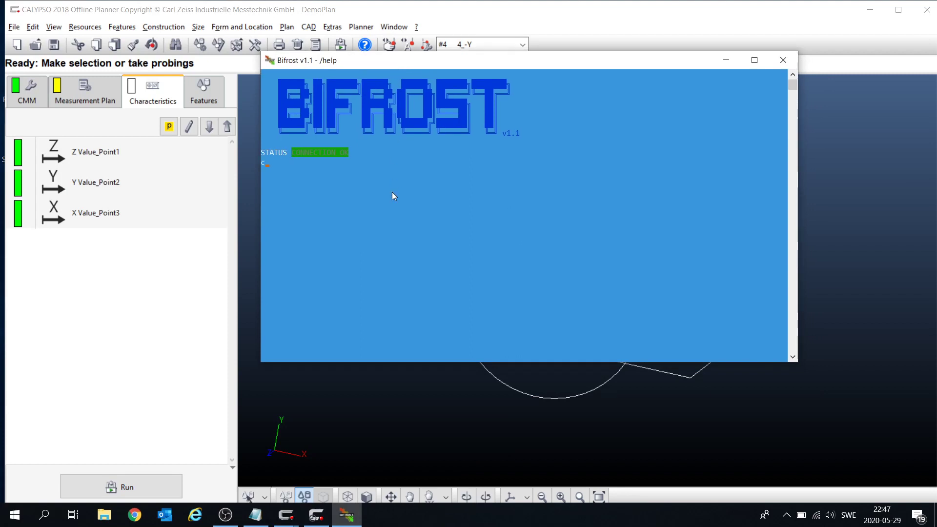
# - Enter createTextElement('Stop spreading lies','YOU DONT NEED AAI JUST BE ABLE TO DO SOME PROGRAMMING') in Bifrost
pyautogui.write('cr')
pyautogui.write('eat')
pyautogui.write('eTextE')
pyautogui.write('leme')
pyautogui.write('nt()')
pyautogui.write('Stop spreadin')
pyautogui.write("g lies','")
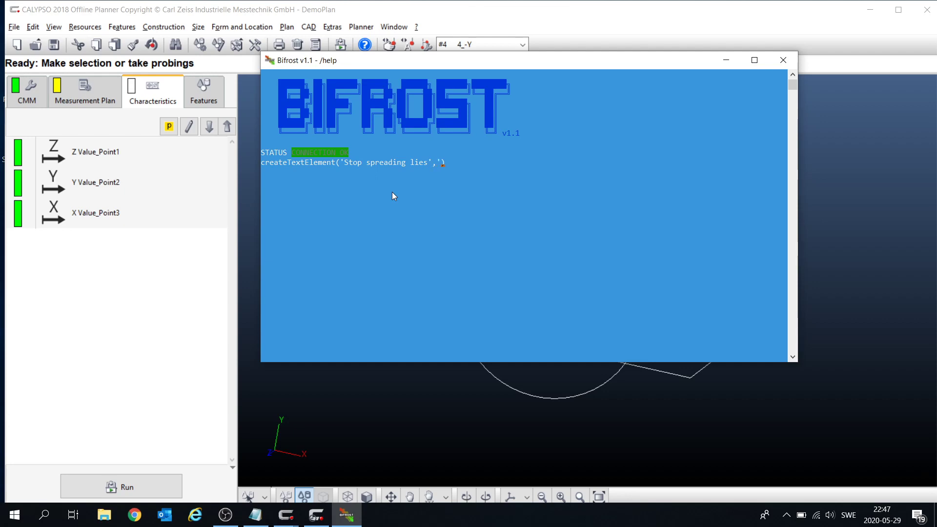
pyautogui.write('YOU DONT ')
pyautogui.write('NEED A')
pyautogui.write('AI')
pyautogui.write(' JUS')
pyautogui.write('T BE ABLE TO')
pyautogui.write(' DO SOME PR')
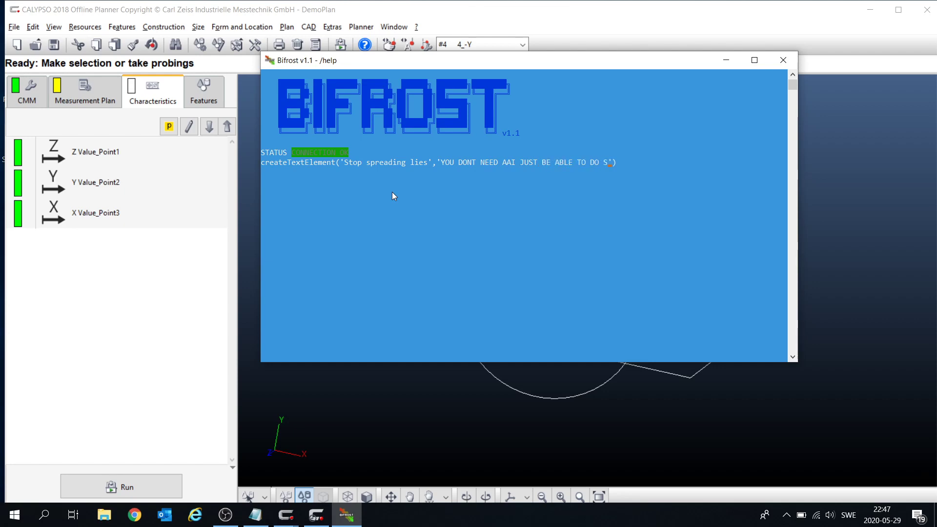
pyautogui.write('OGRAMMING')
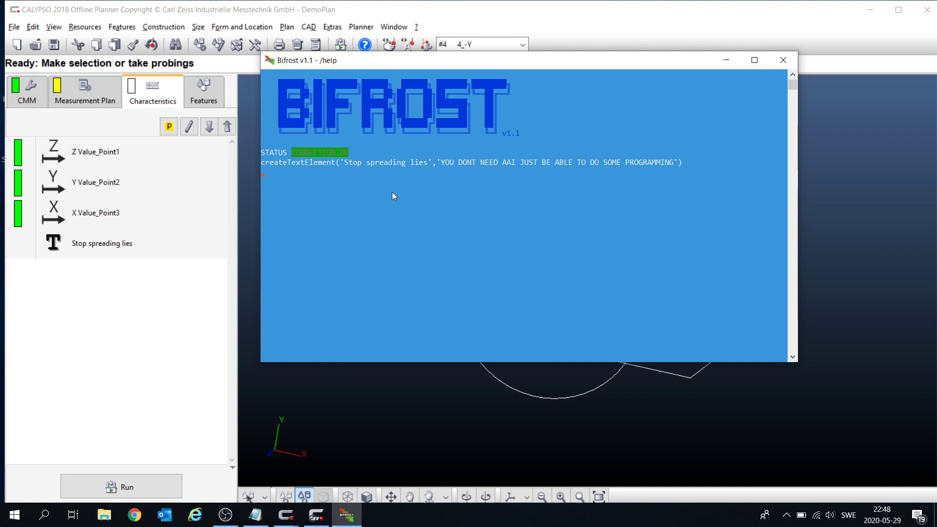
pyautogui.doubleClick(116, 248)
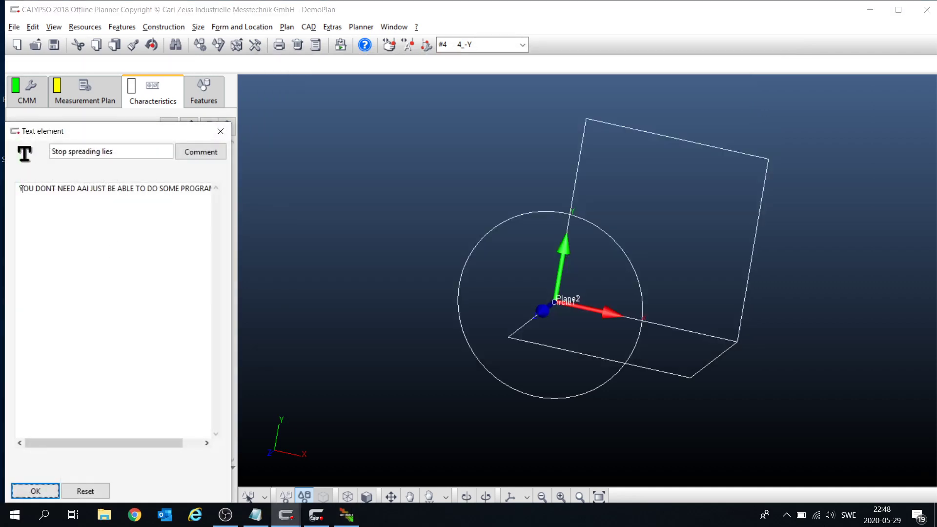
pyautogui.moveTo(21, 189); pyautogui.dragTo(133, 177)
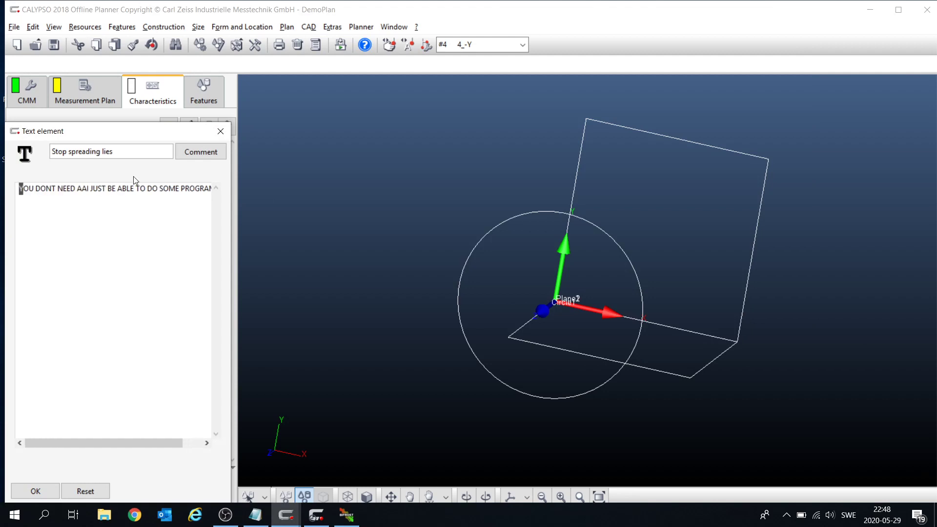
pyautogui.click(219, 130)
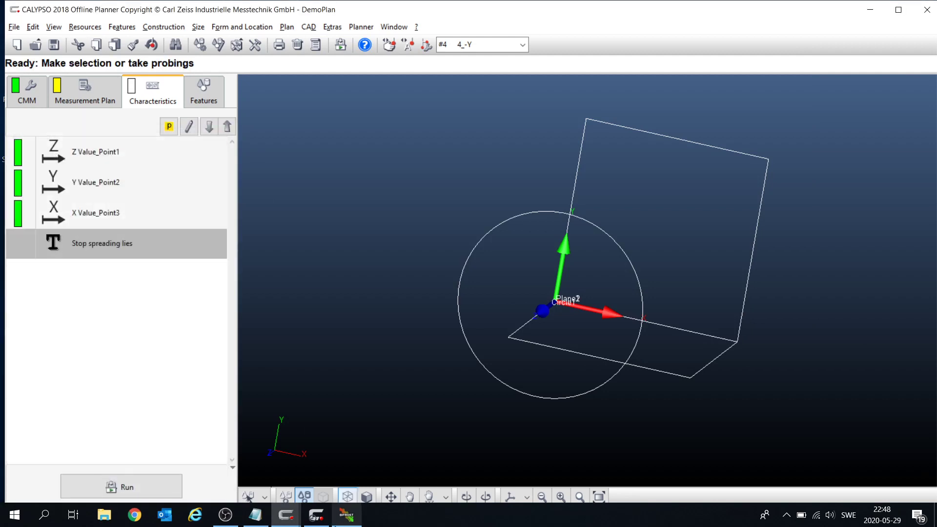
pyautogui.click(345, 517)
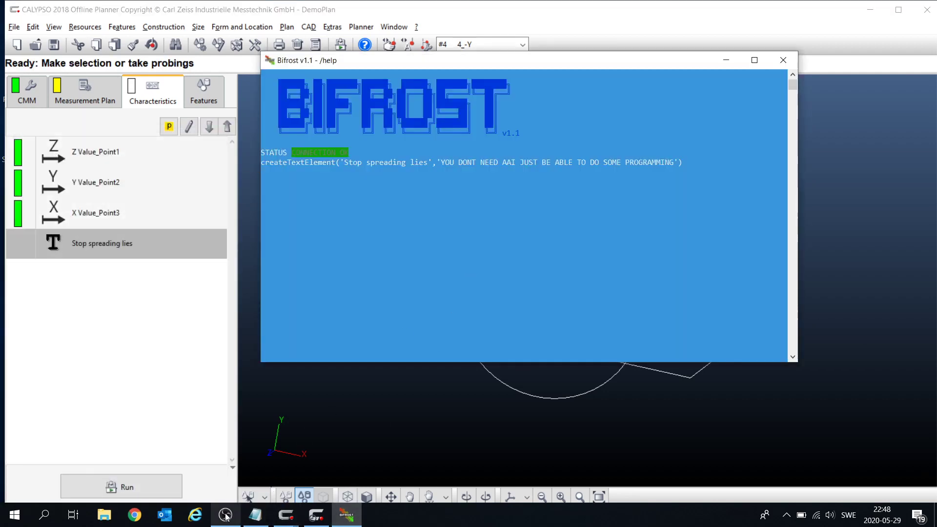